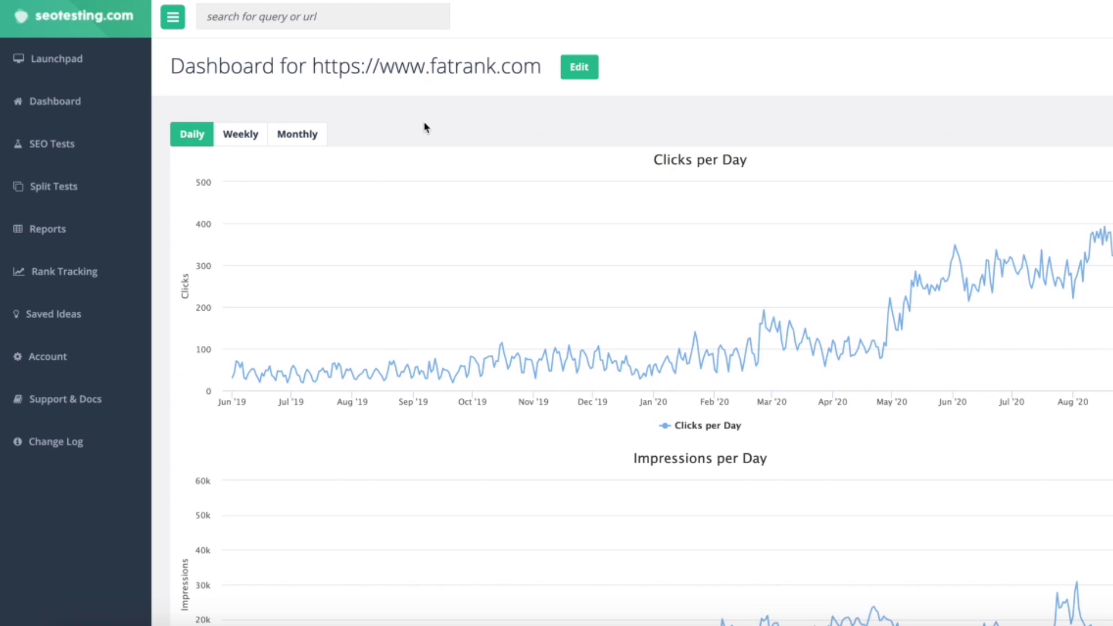
# Step: Go to the Reports page for fatrank.com and scroll down to the Content Ideas reports
pyautogui.click(49, 229)
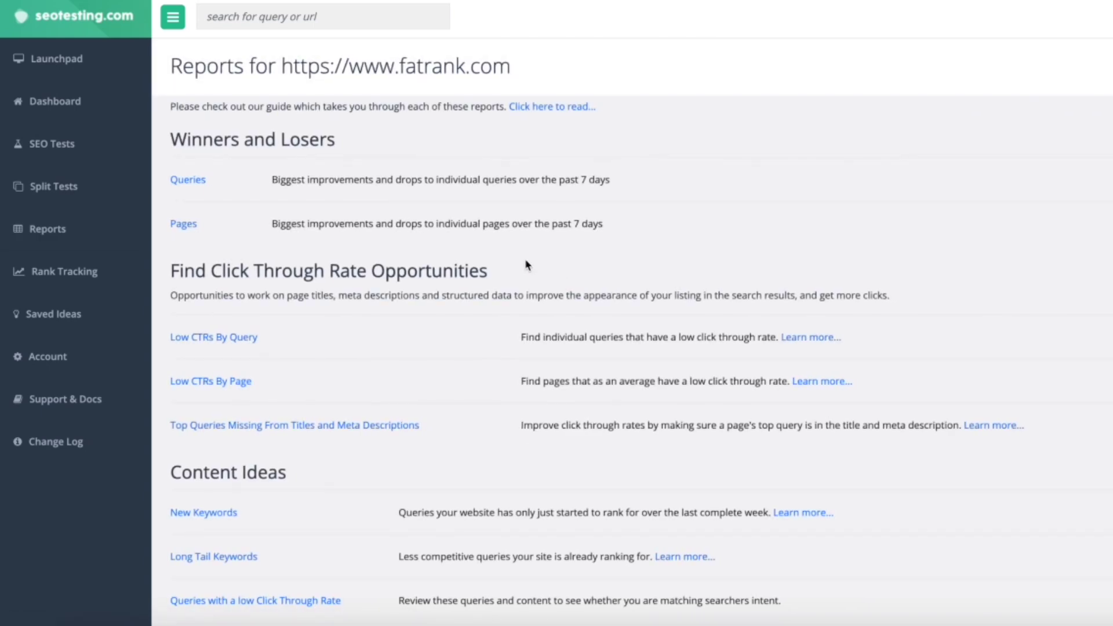
pyautogui.scroll(-4, 514, 265)
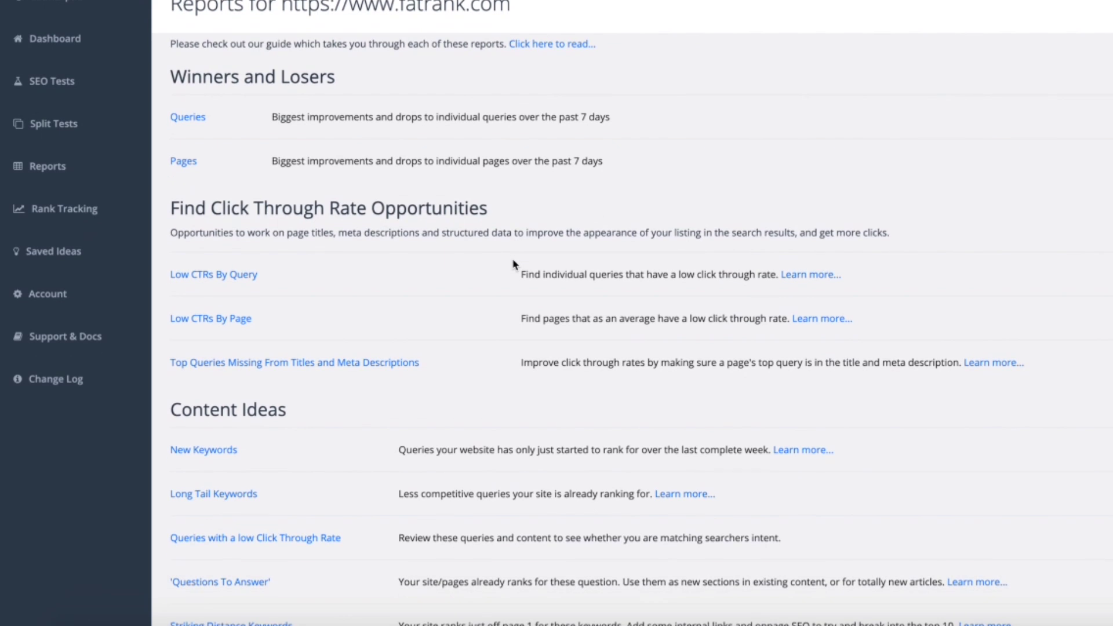
pyautogui.scroll(-2, 515, 265)
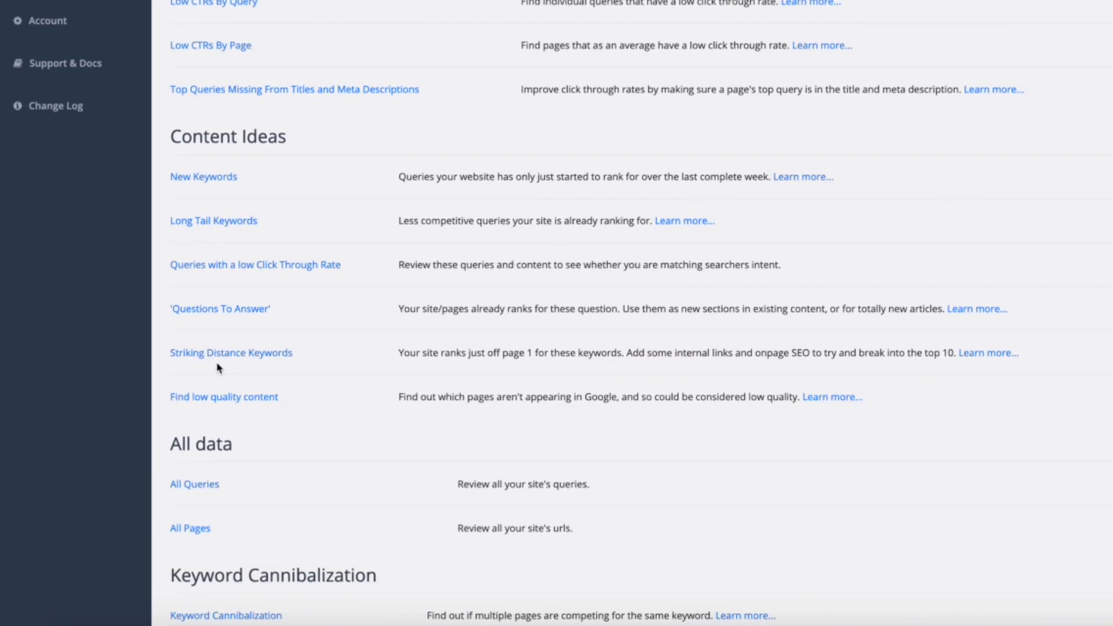
# Step: Open the Striking Distance Keywords report and scroll through its query table of clicks, impressions and CTR
pyautogui.click(245, 353)
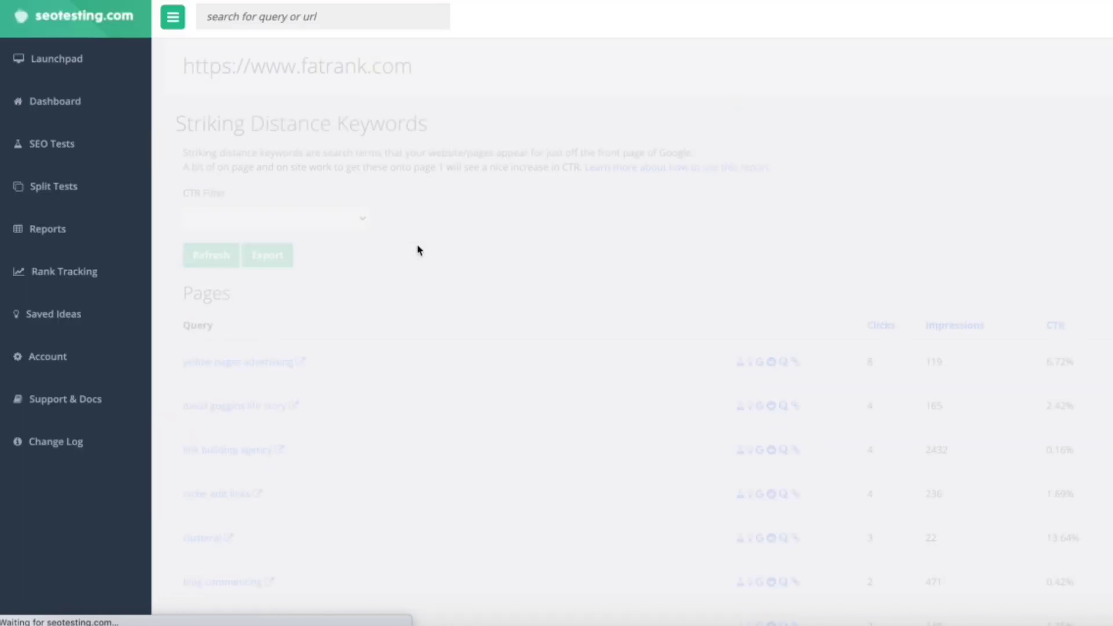
pyautogui.scroll(-1, 622, 249)
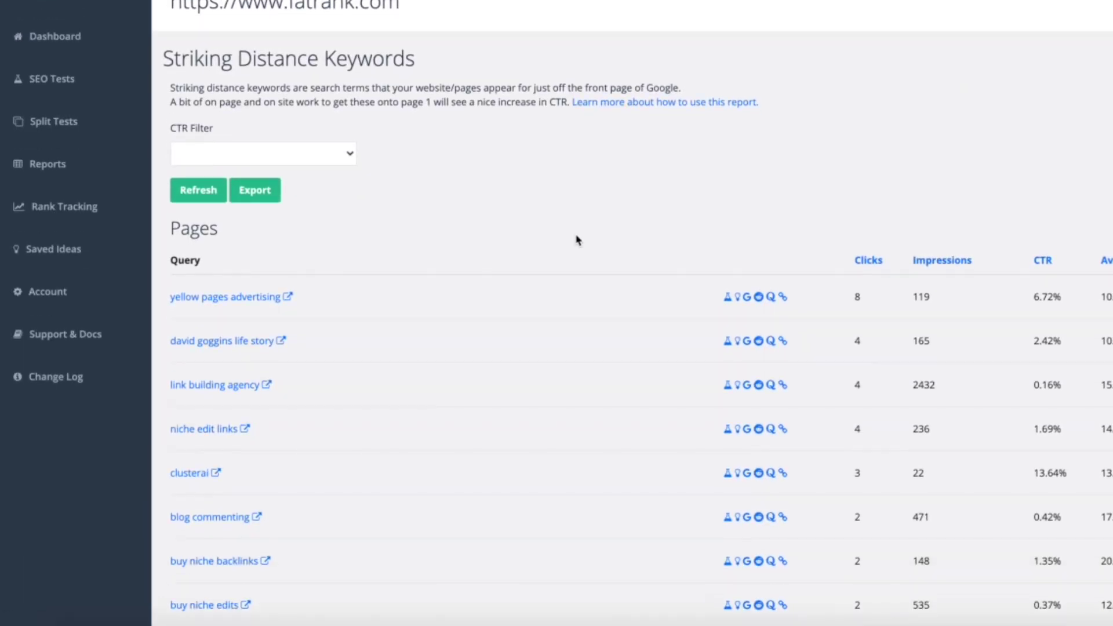
pyautogui.scroll(-1, 544, 232)
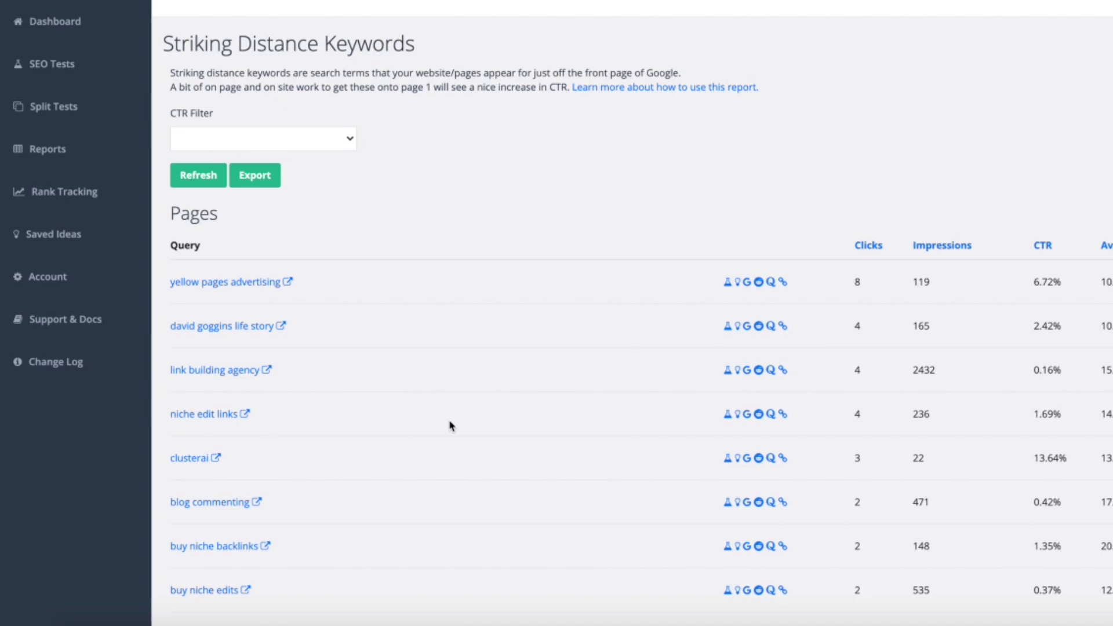
pyautogui.scroll(-1, 450, 426)
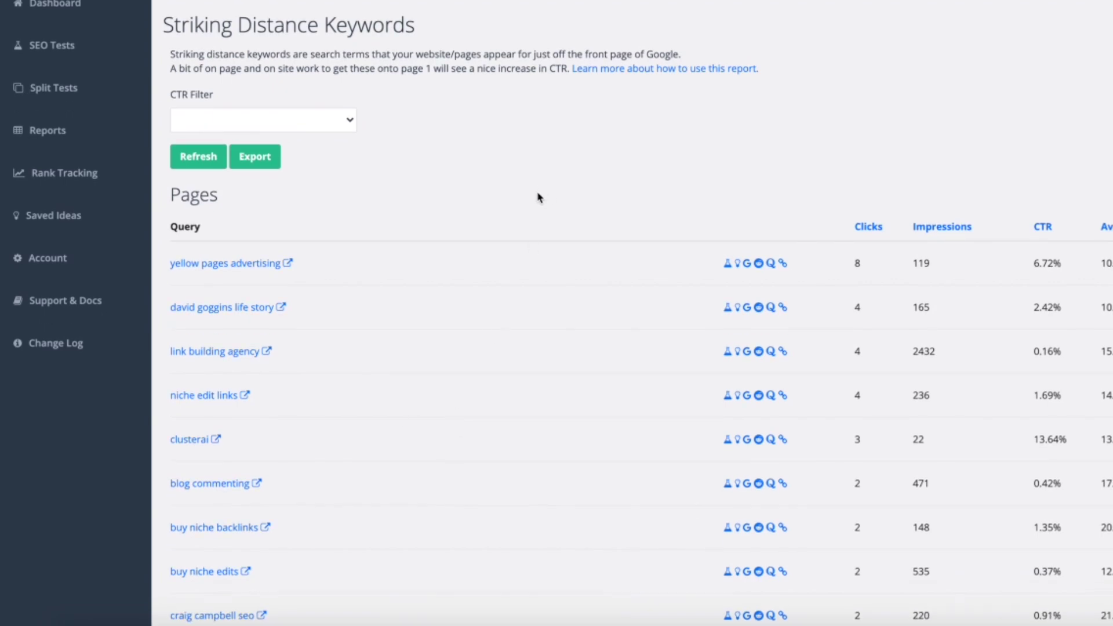
pyautogui.scroll(2, 538, 198)
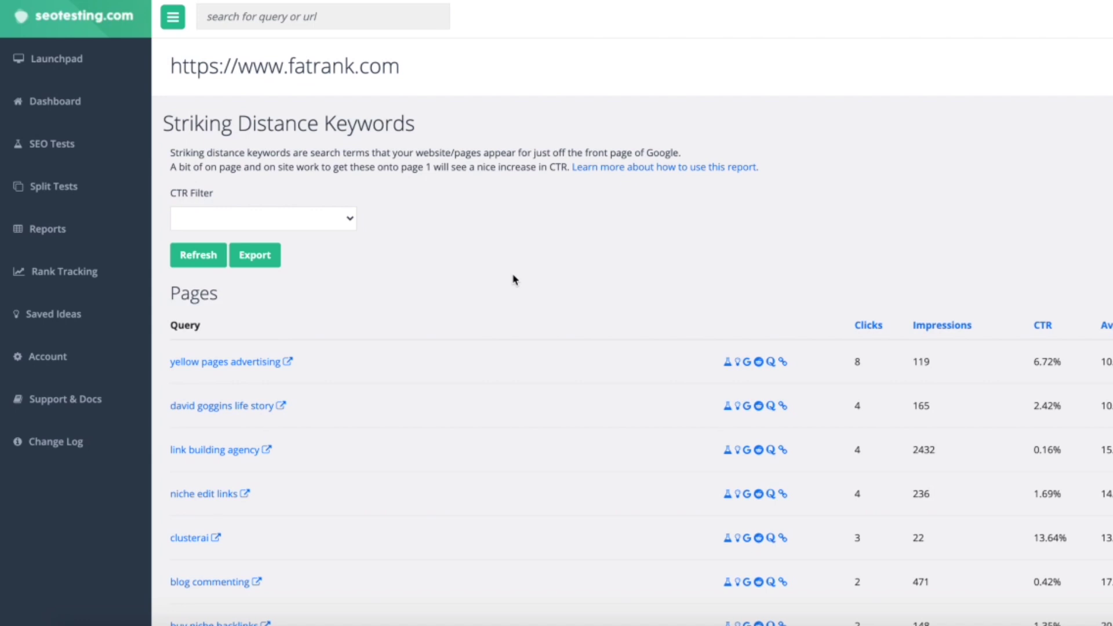
pyautogui.scroll(-1, 510, 300)
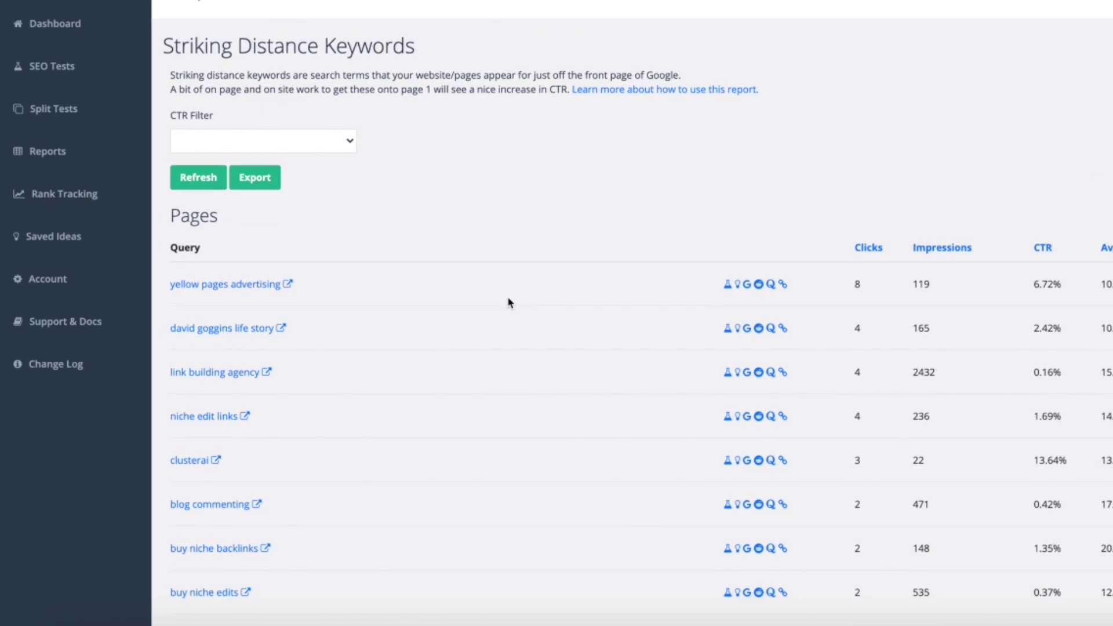
pyautogui.scroll(-1, 637, 300)
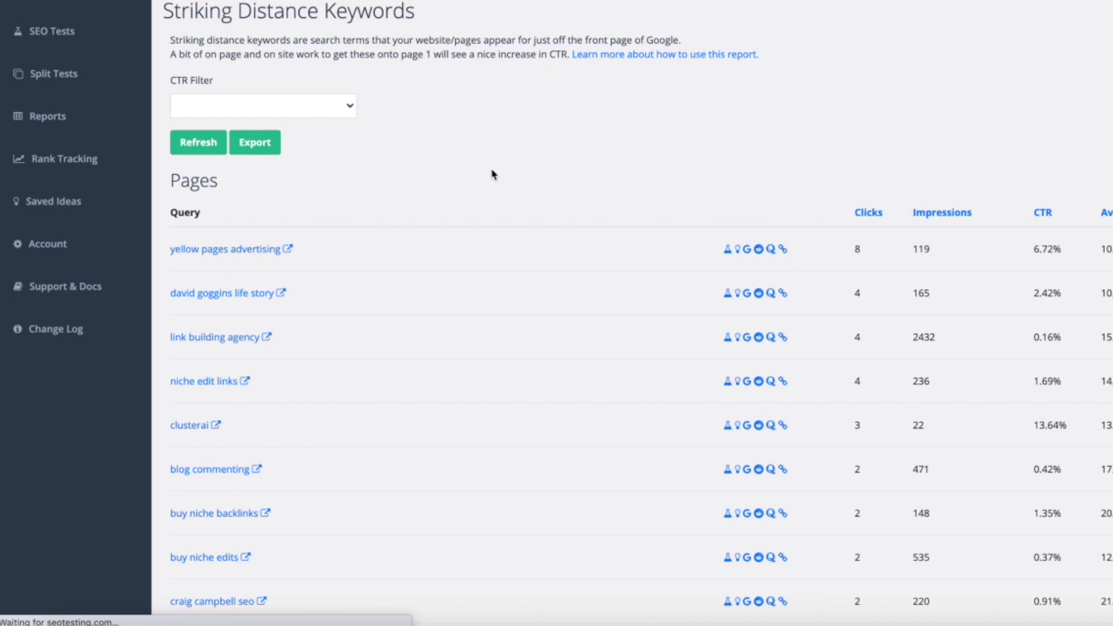
pyautogui.scroll(-2, 696, 203)
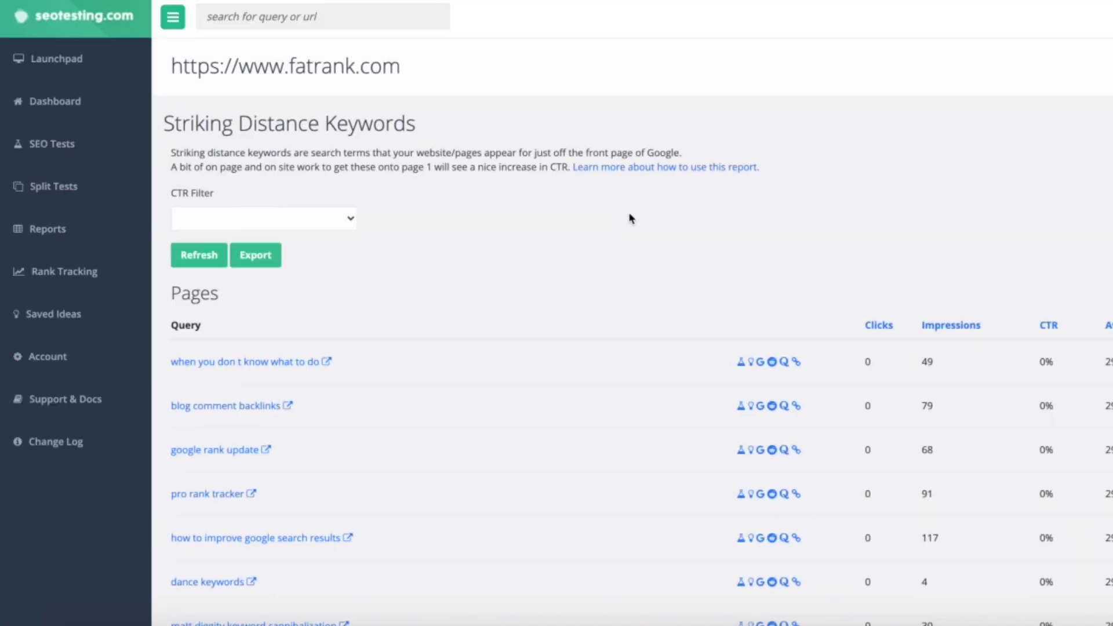
pyautogui.scroll(-3, 629, 218)
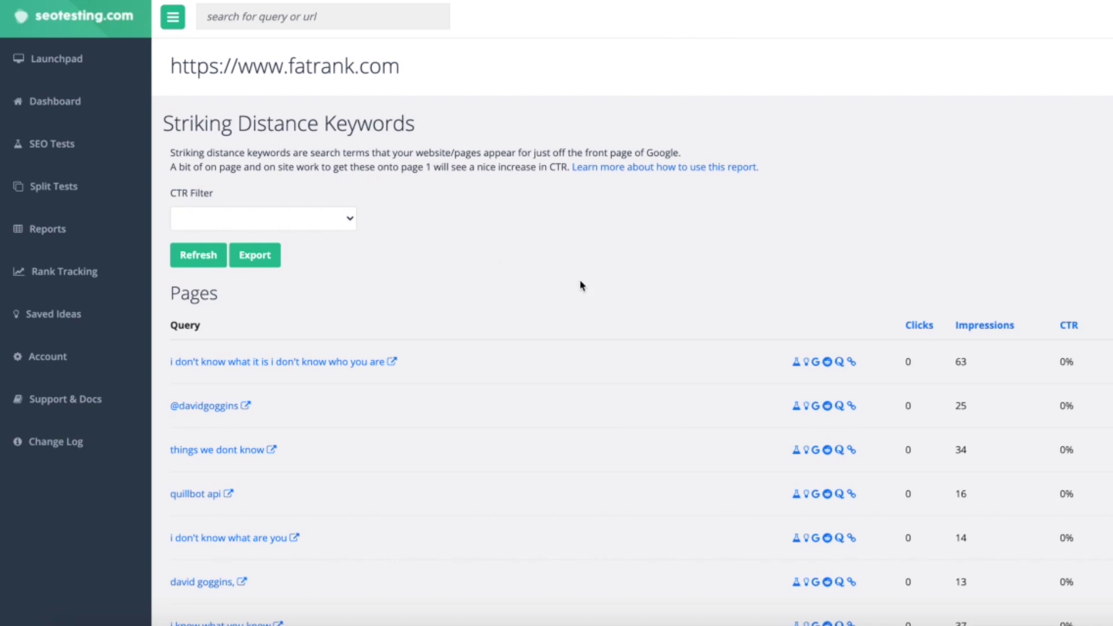
pyautogui.scroll(-4, 582, 284)
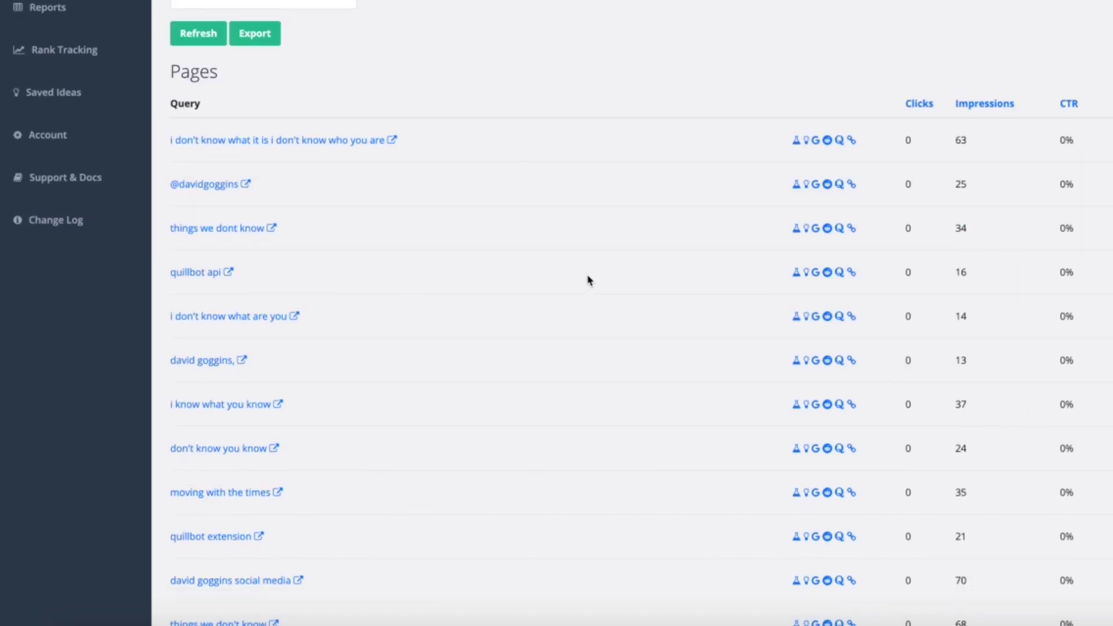
pyautogui.scroll(-2, 589, 280)
pyautogui.scroll(3, 589, 281)
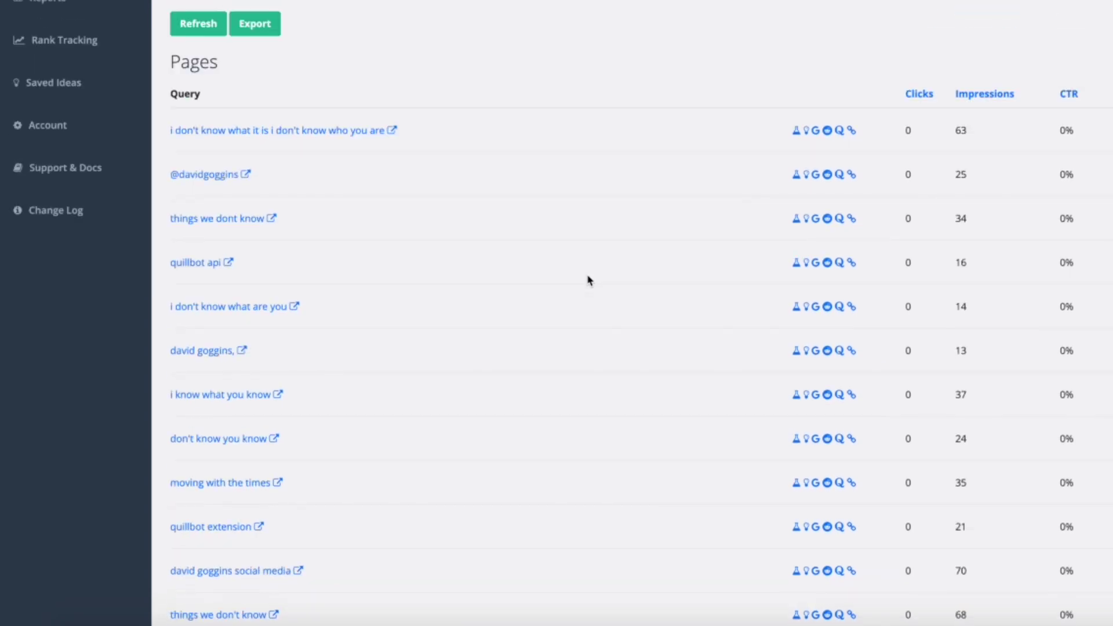
pyautogui.scroll(3, 587, 281)
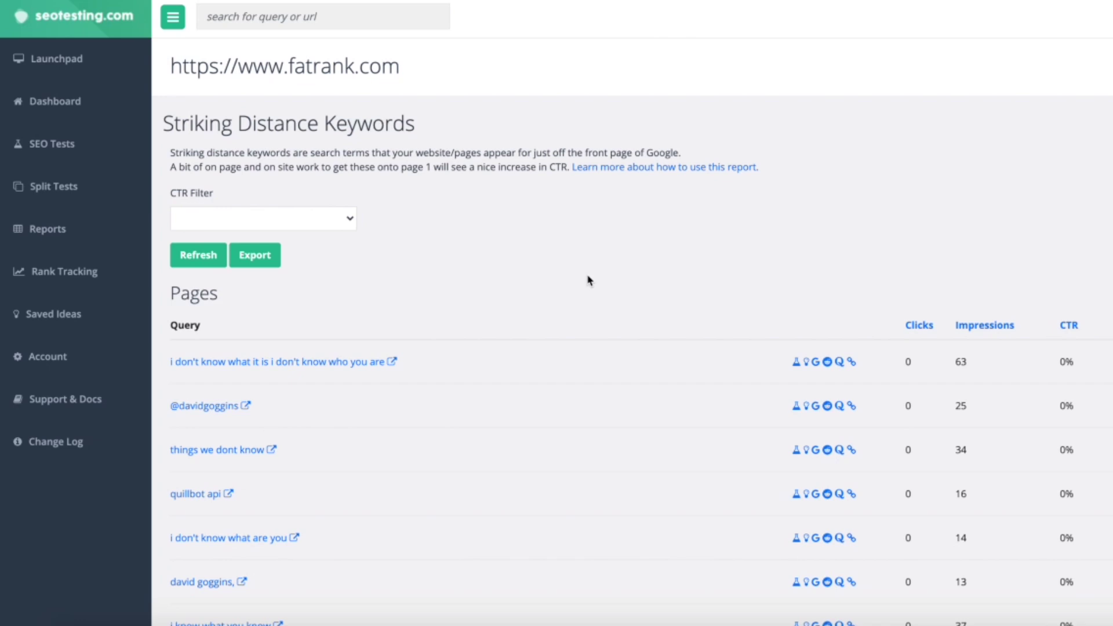
pyautogui.scroll(-3, 589, 281)
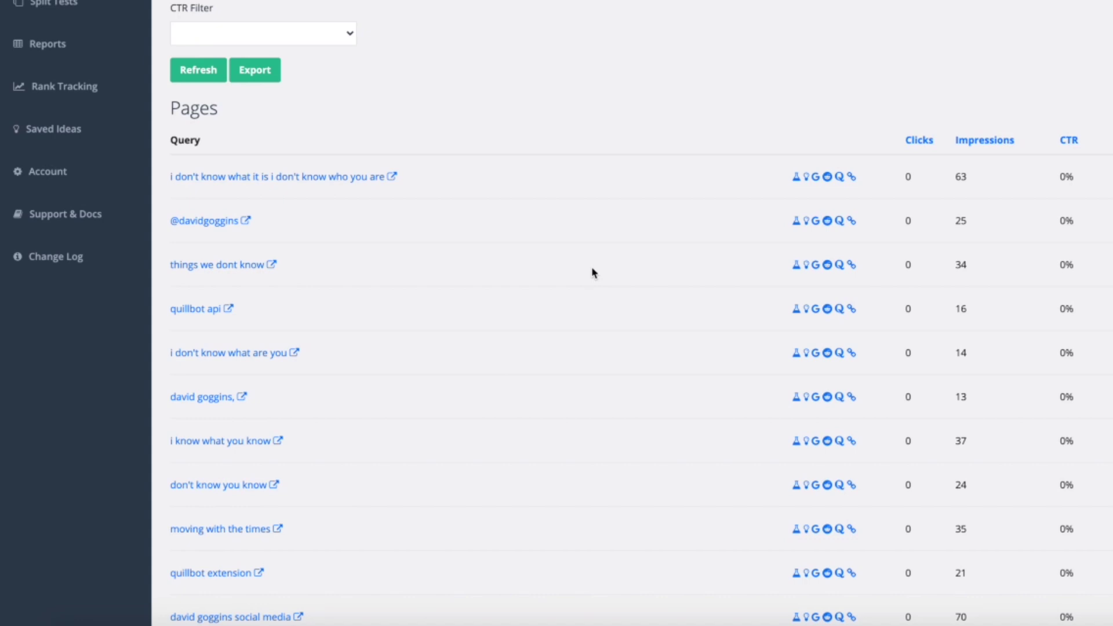
pyautogui.scroll(-3, 593, 272)
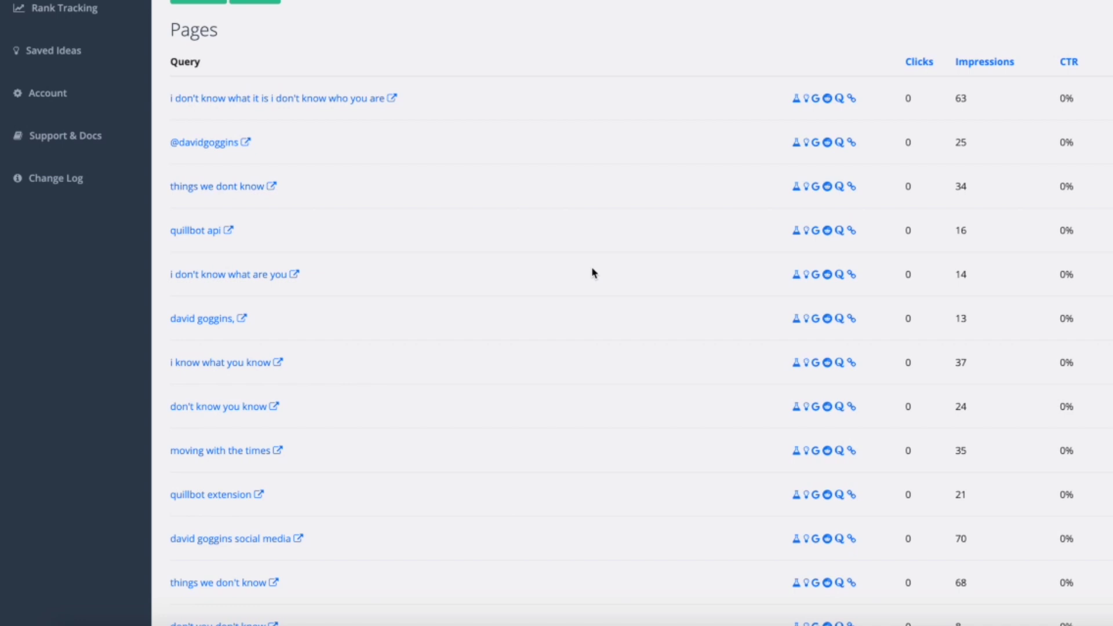
pyautogui.scroll(-3, 593, 273)
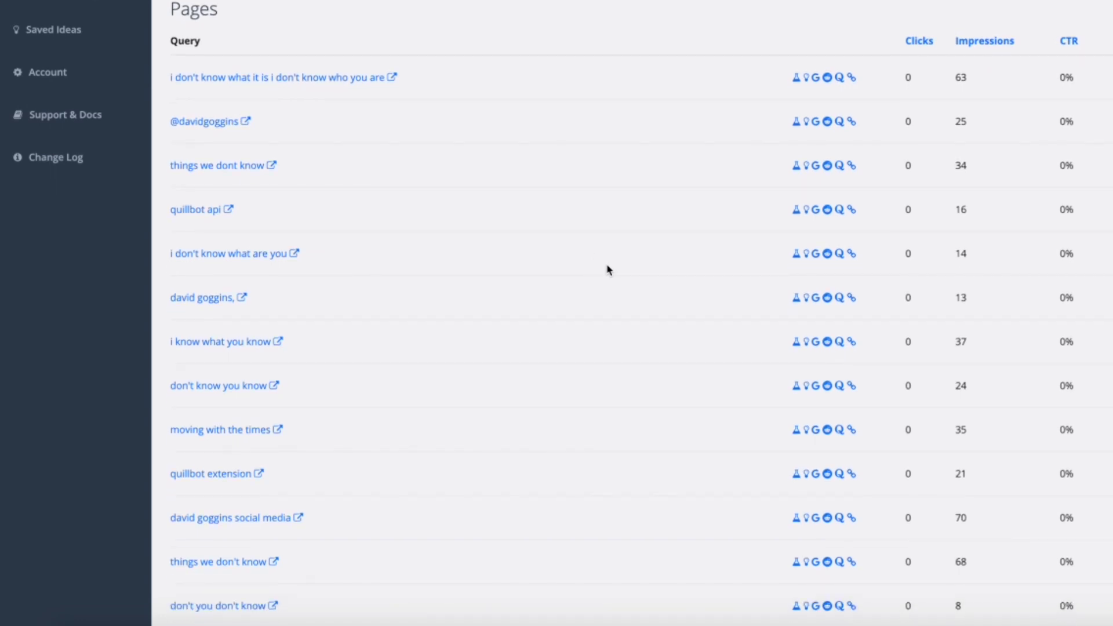
pyautogui.scroll(-8, 592, 297)
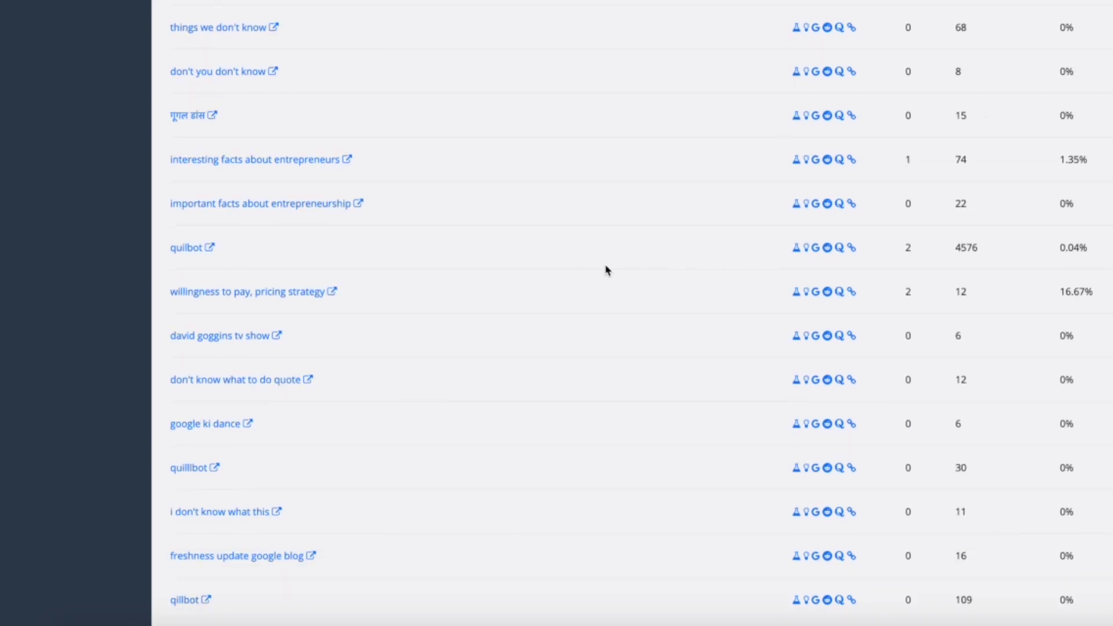
pyautogui.moveTo(956, 257); pyautogui.dragTo(979, 257)
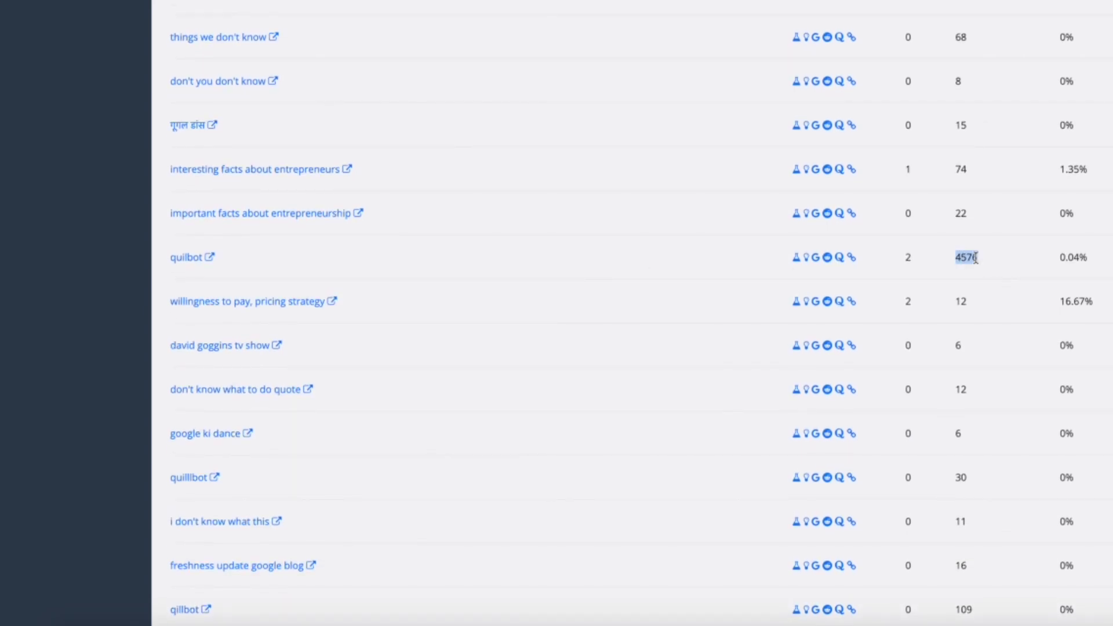
pyautogui.click(611, 267)
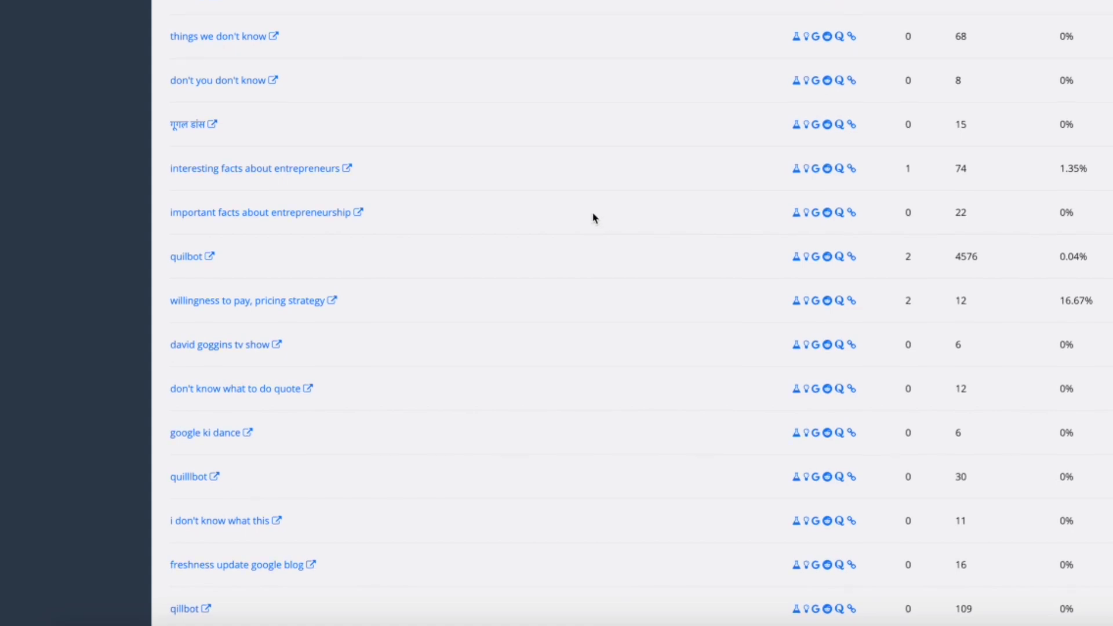
pyautogui.scroll(-2, 594, 217)
pyautogui.scroll(-2, 594, 218)
pyautogui.scroll(12, 594, 219)
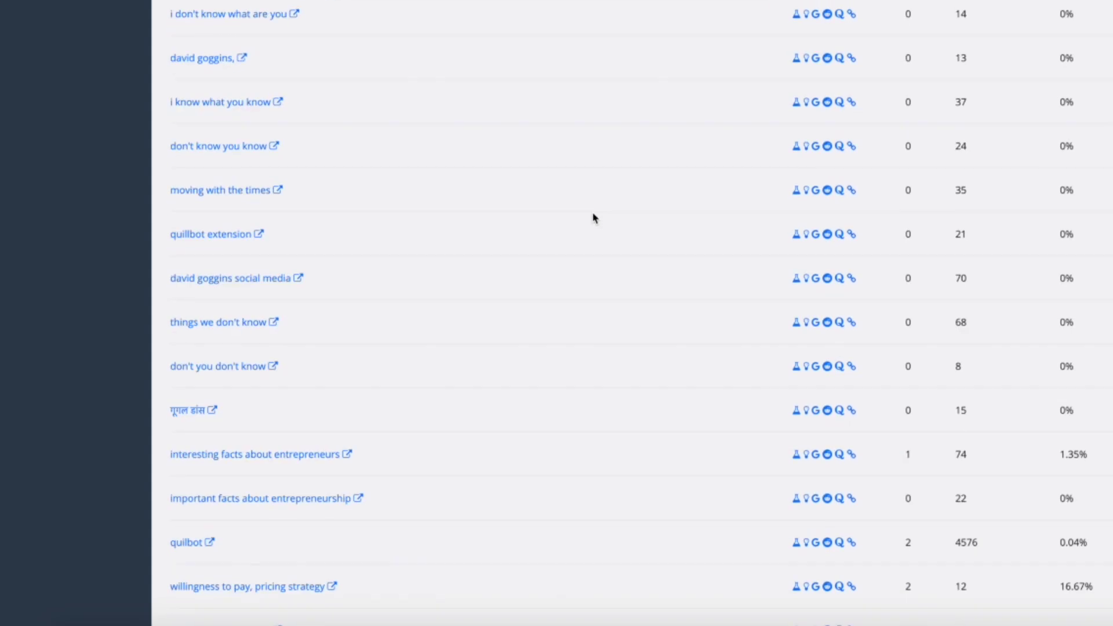
pyautogui.scroll(7, 594, 218)
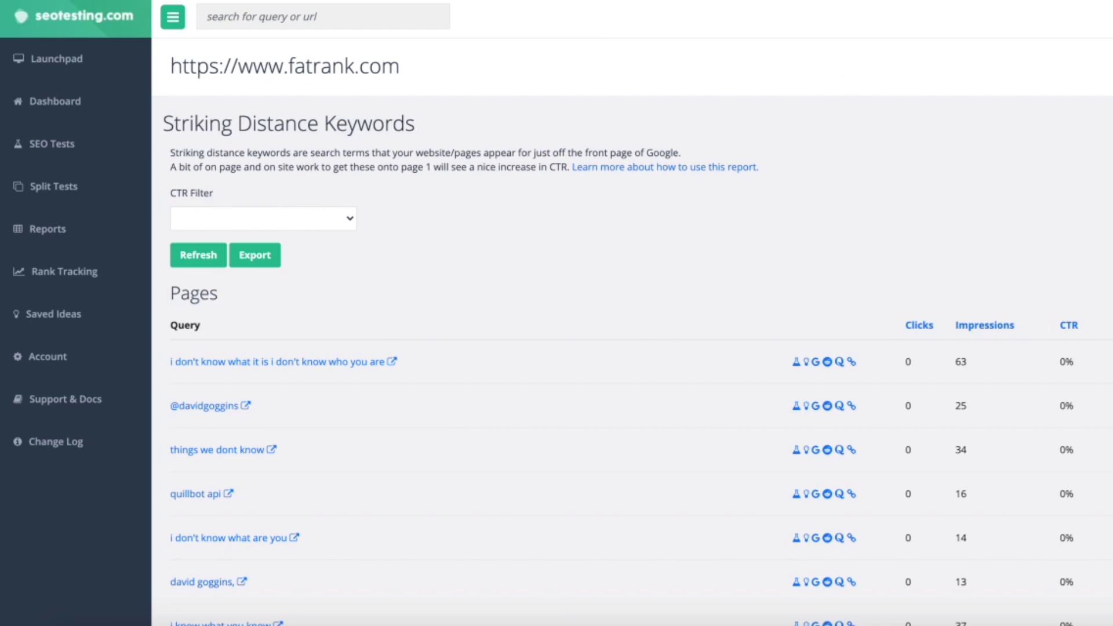
pyautogui.scroll(-1, 579, 290)
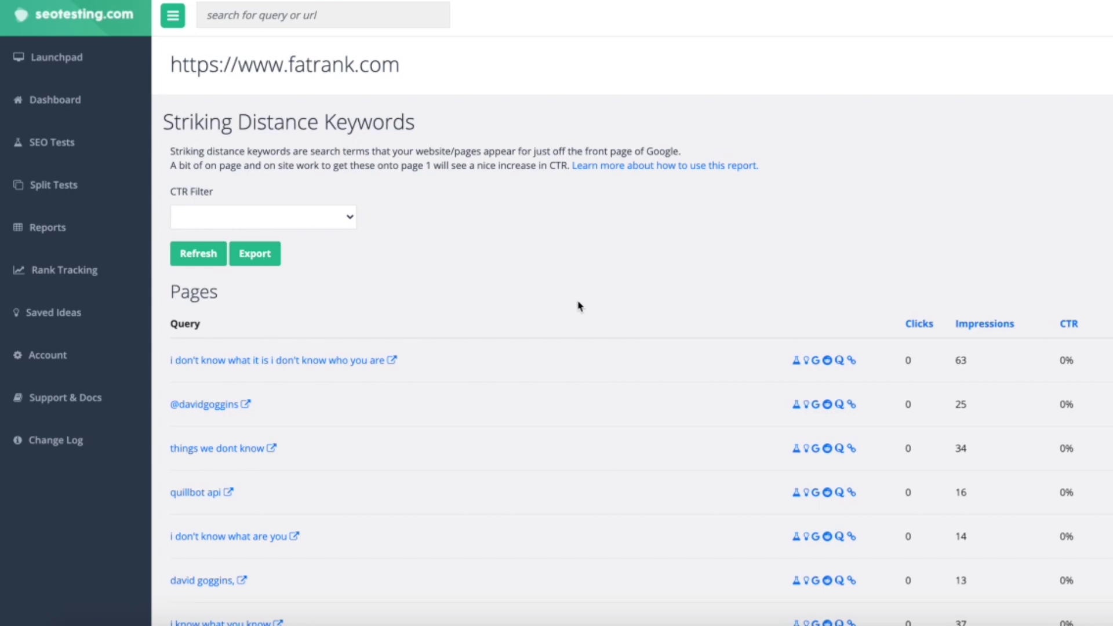
pyautogui.scroll(-3, 580, 305)
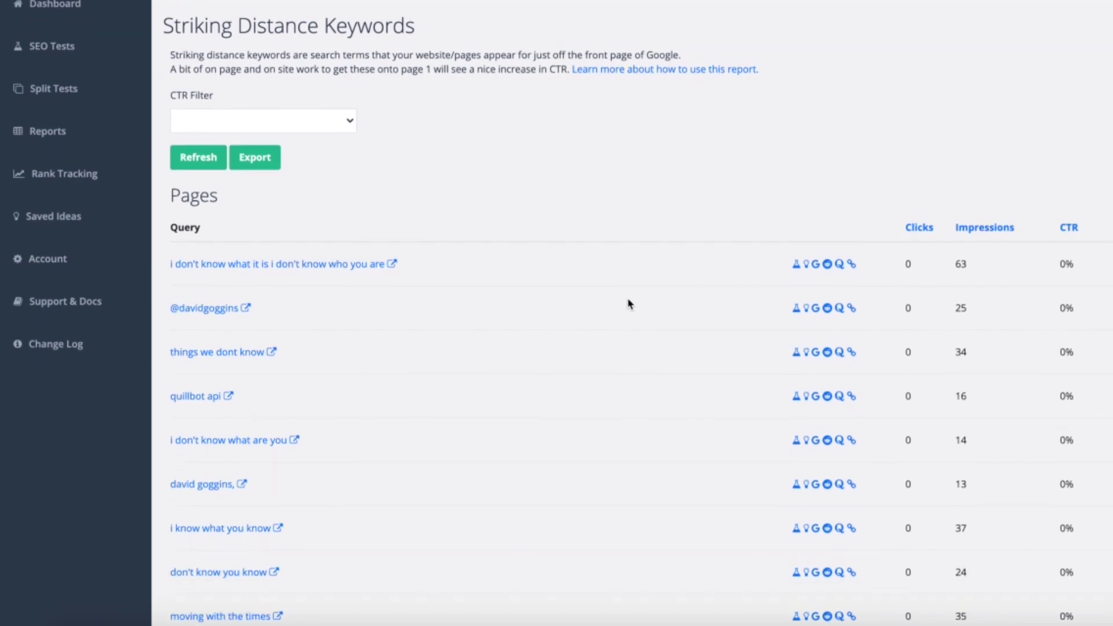
pyautogui.scroll(-1, 630, 304)
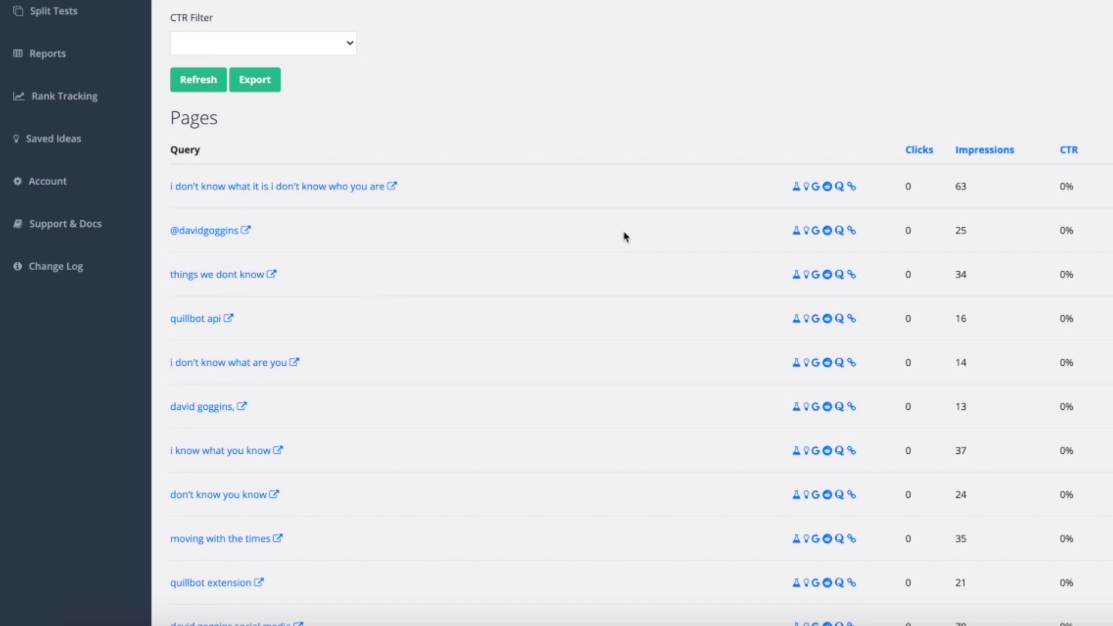
pyautogui.scroll(3, 626, 237)
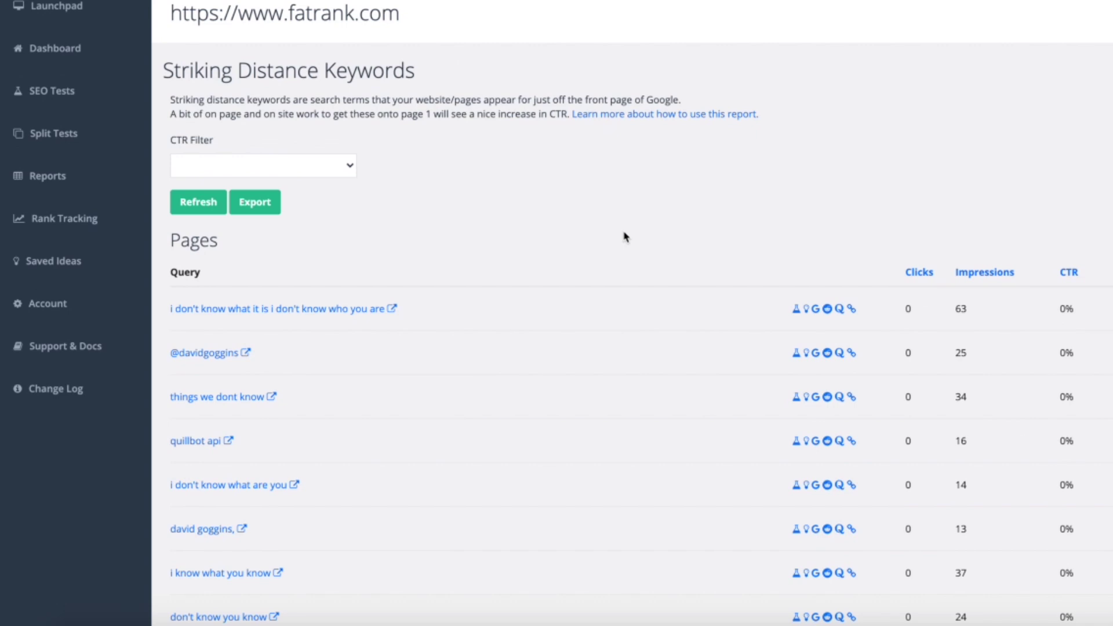
pyautogui.scroll(2, 625, 237)
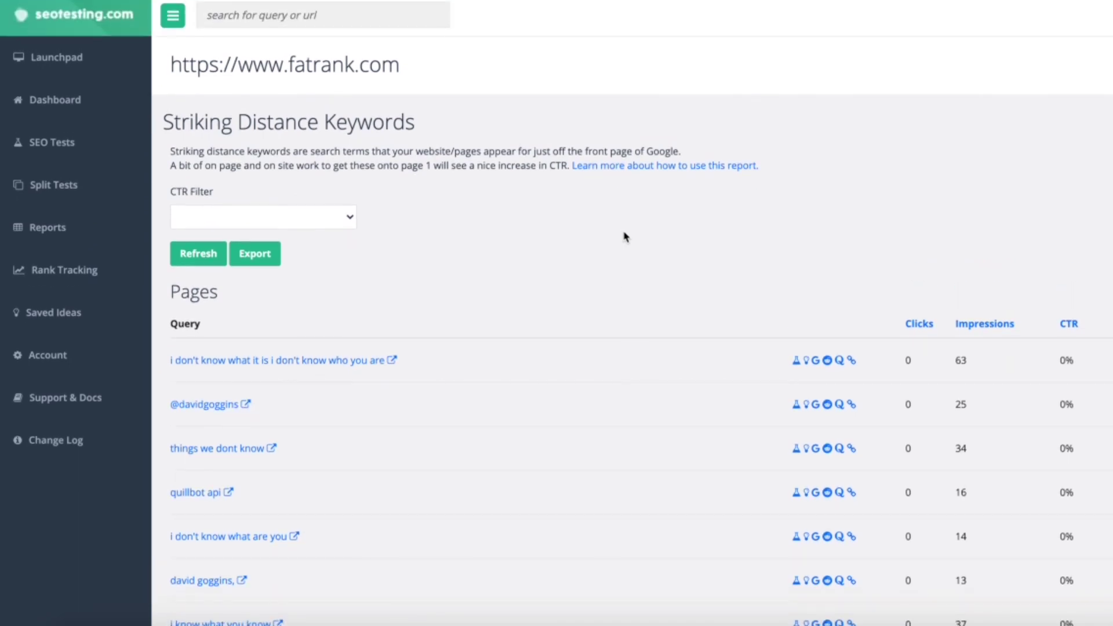
pyautogui.scroll(-1, 625, 237)
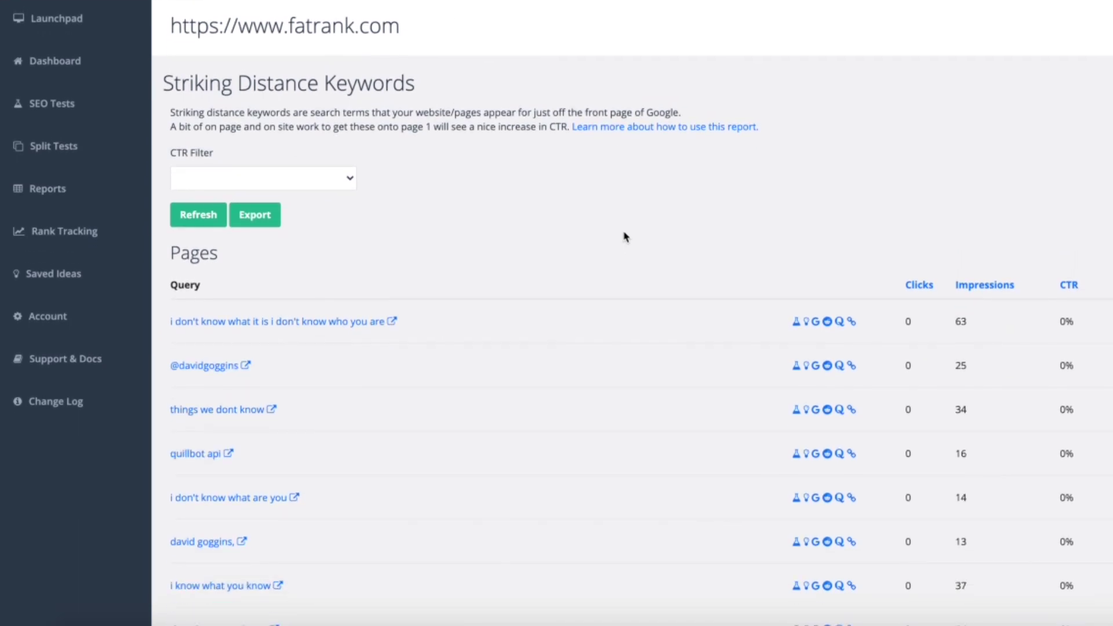